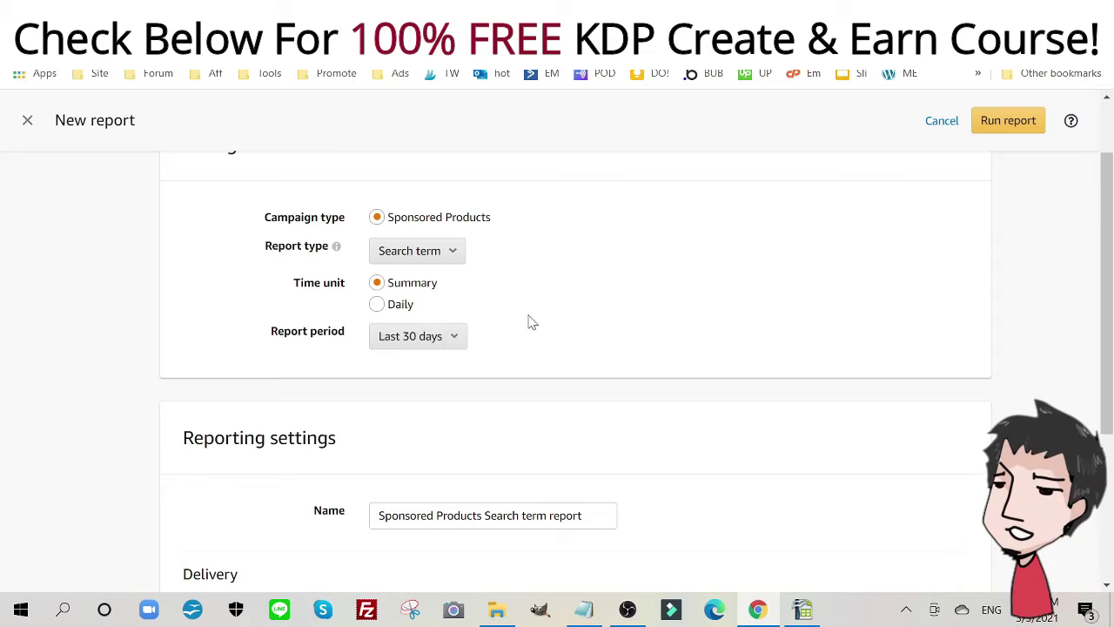
Step: Review the new search term report's name, delivery and scheduled time settings, keeping Now as the scheduled time, and close the form
scroll(584, 316, "down", 2)
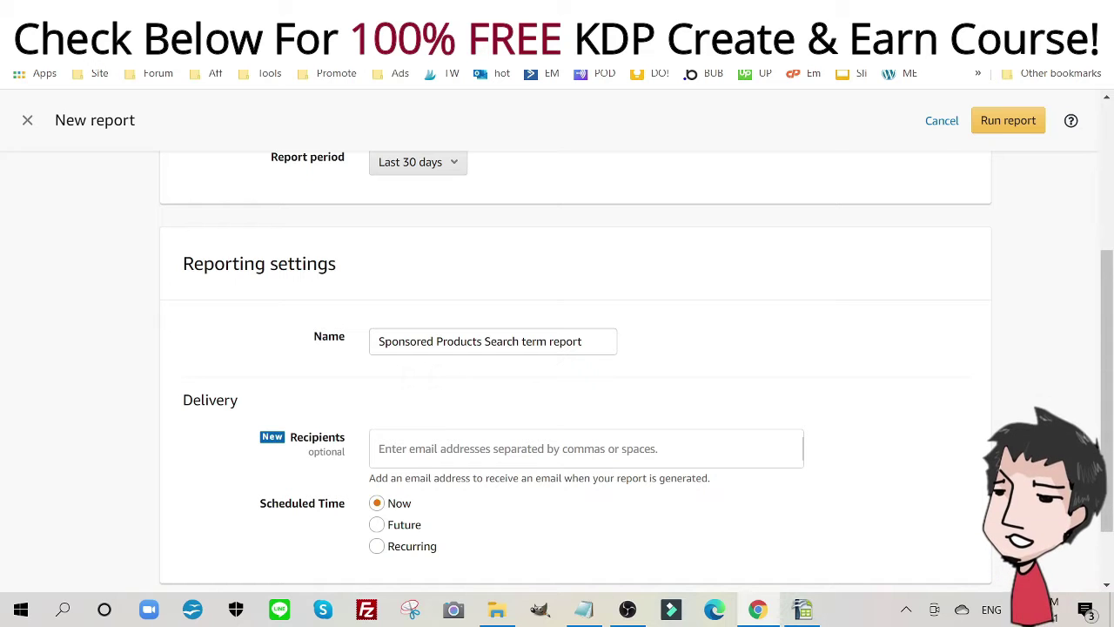
scroll(566, 331, "down", 1)
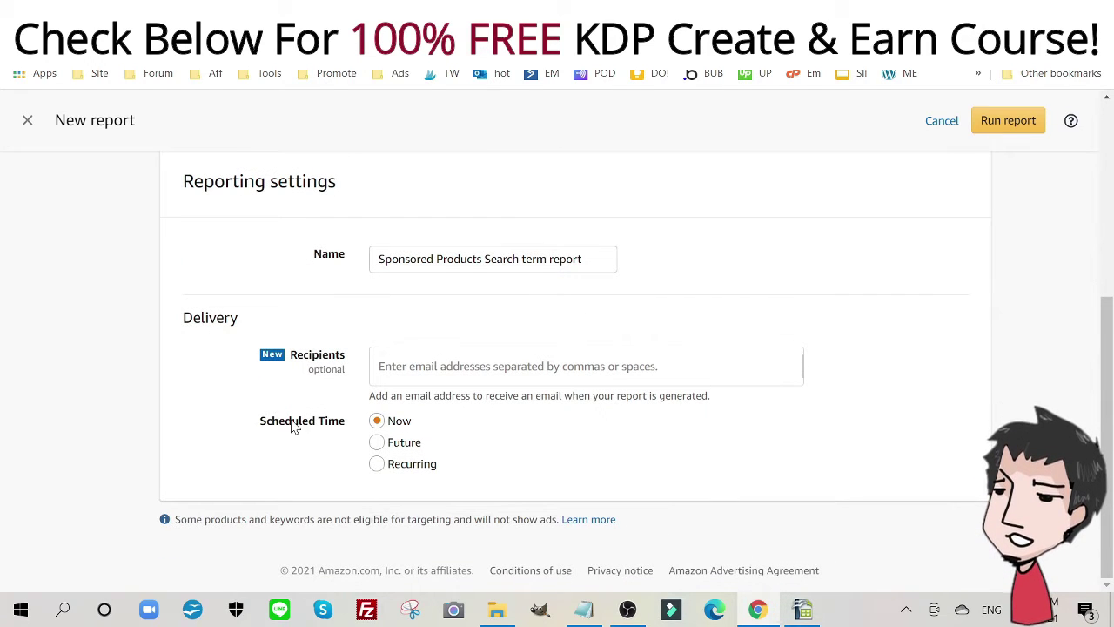
left_click(379, 422)
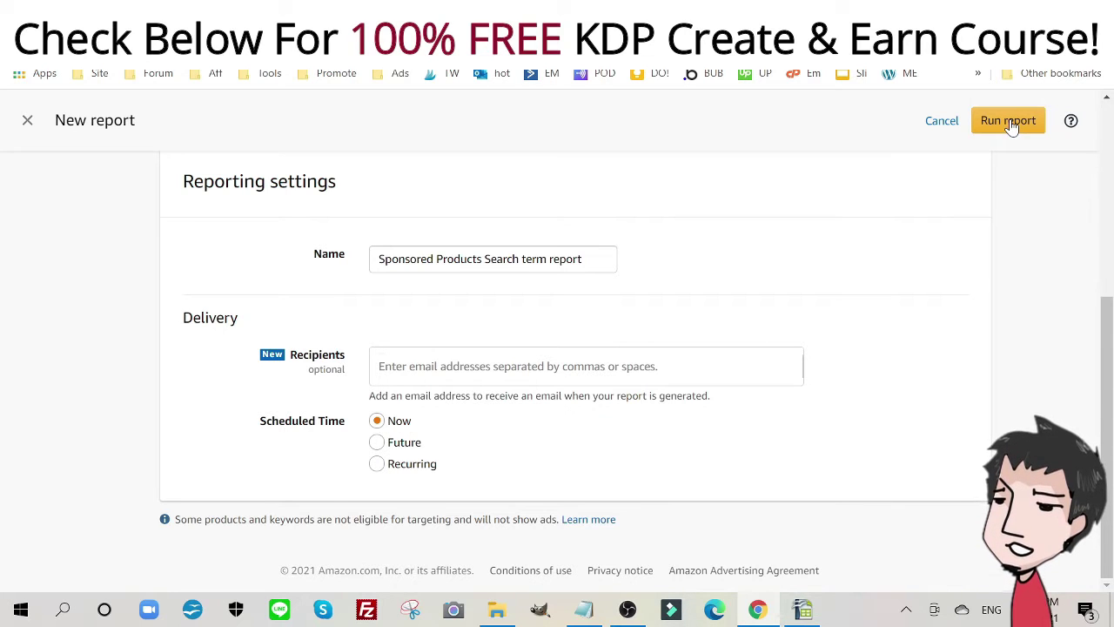
left_click(26, 121)
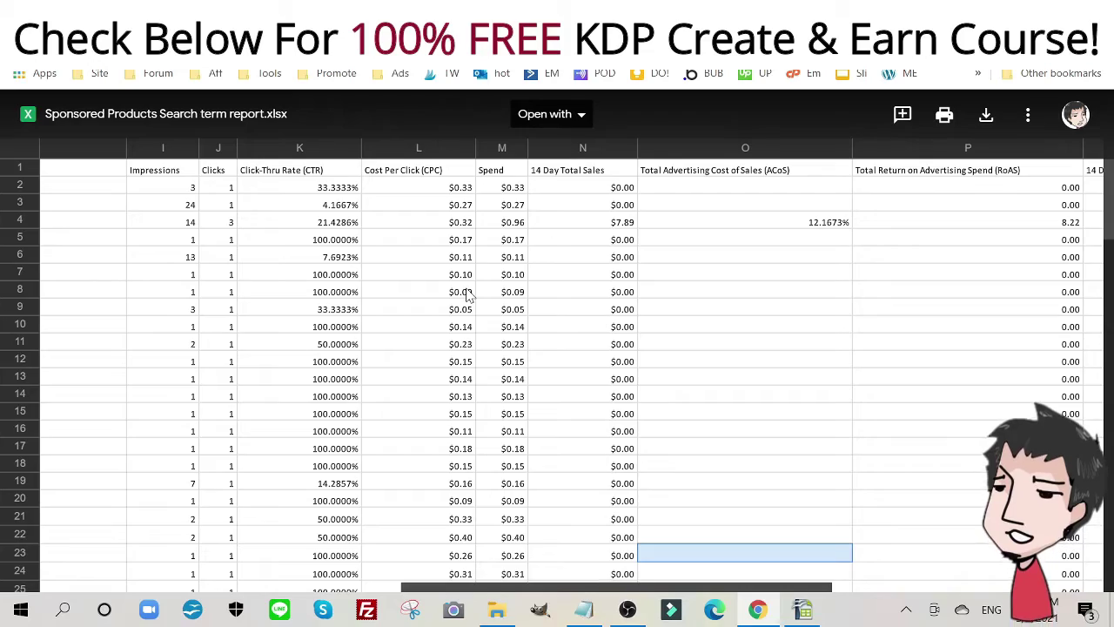
Step: Switch to the search term report in OpenOffice Calc and examine the start date, end date, portfolio, currency, campaign name and targeting columns
left_click(805, 609)
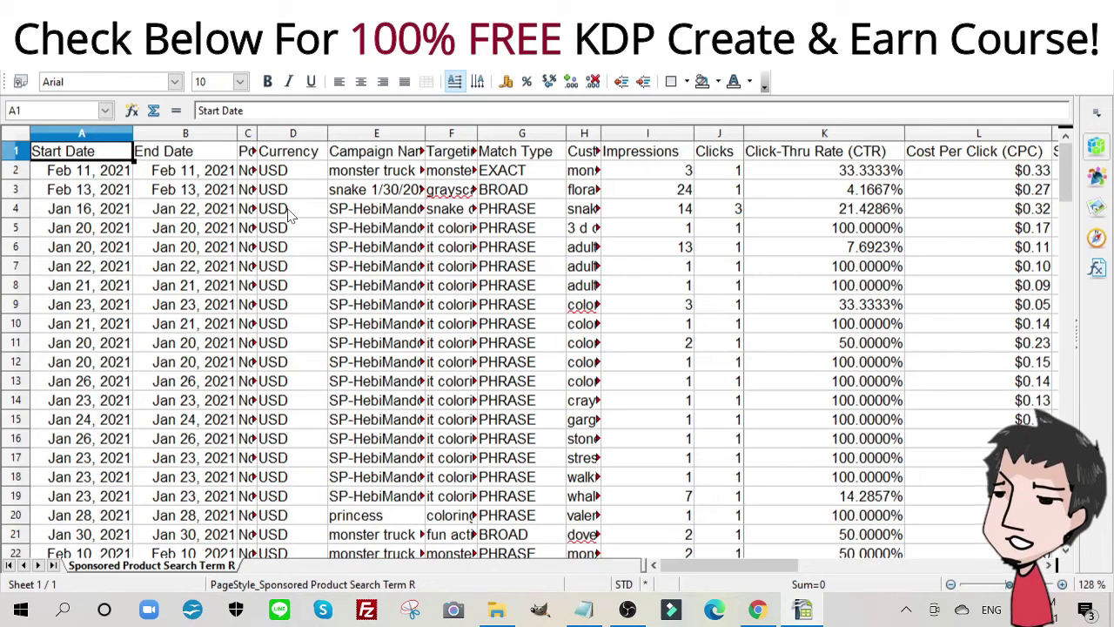
left_click(96, 131)
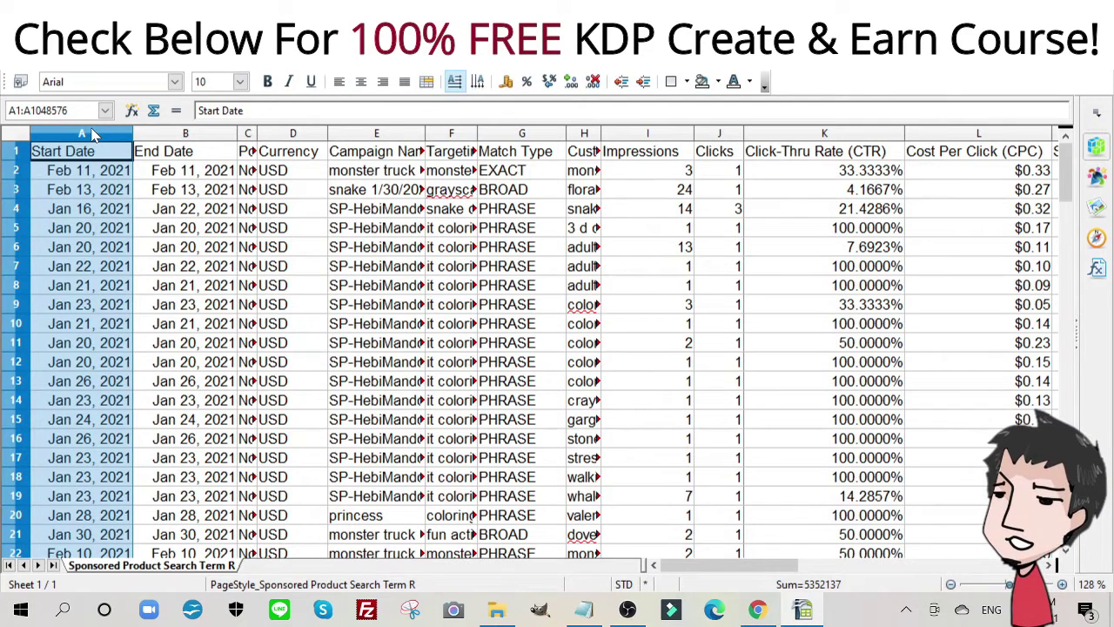
left_click(185, 141)
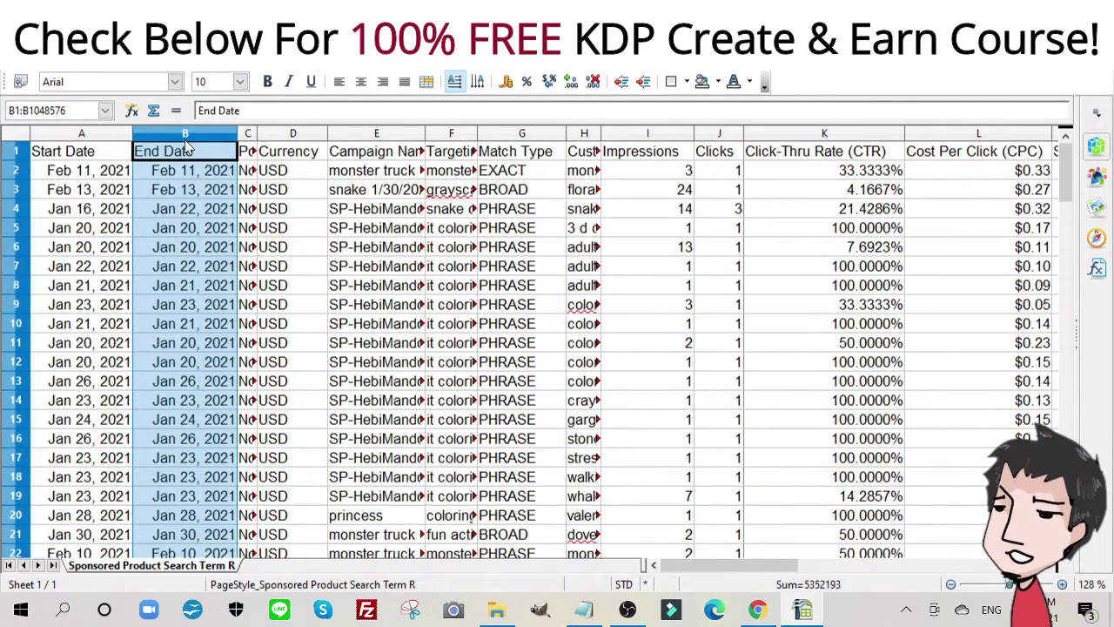
left_click(249, 140)
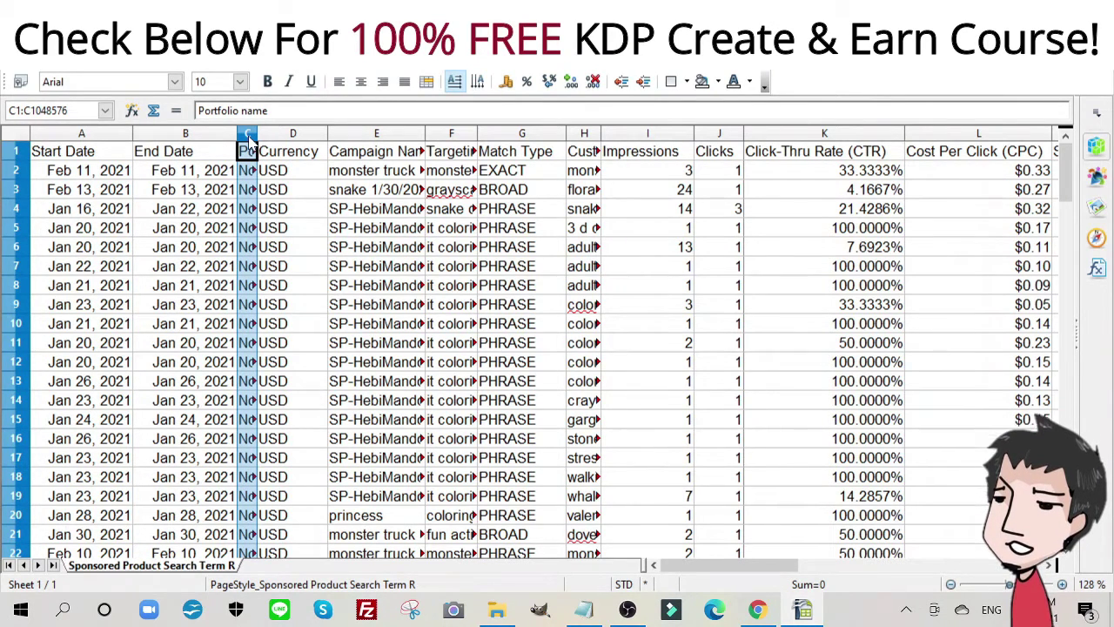
left_click(310, 139)
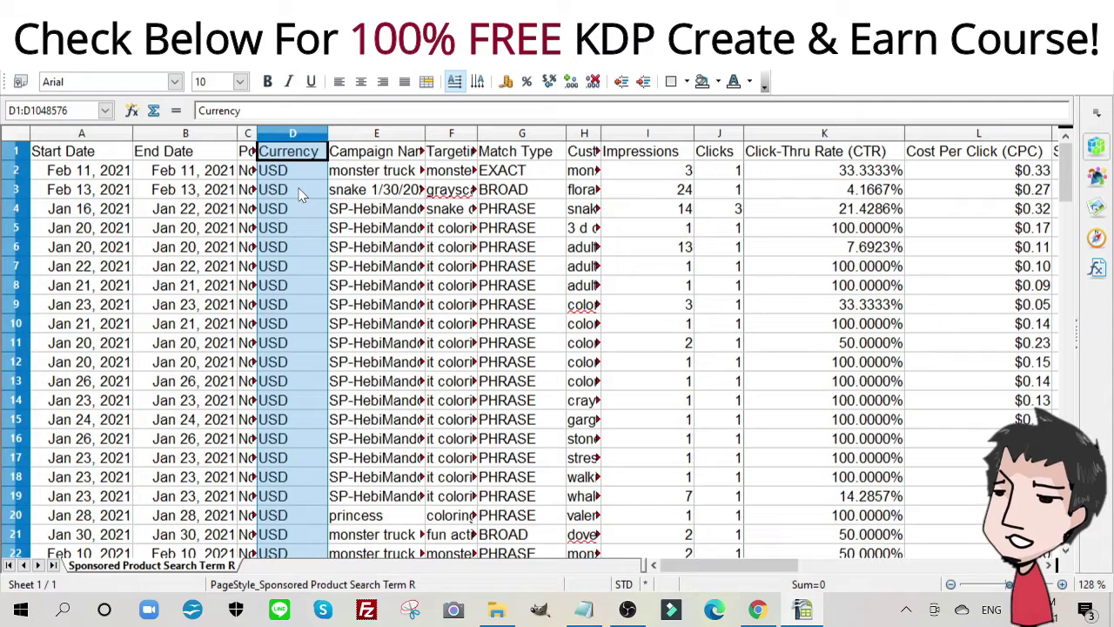
left_click(399, 134)
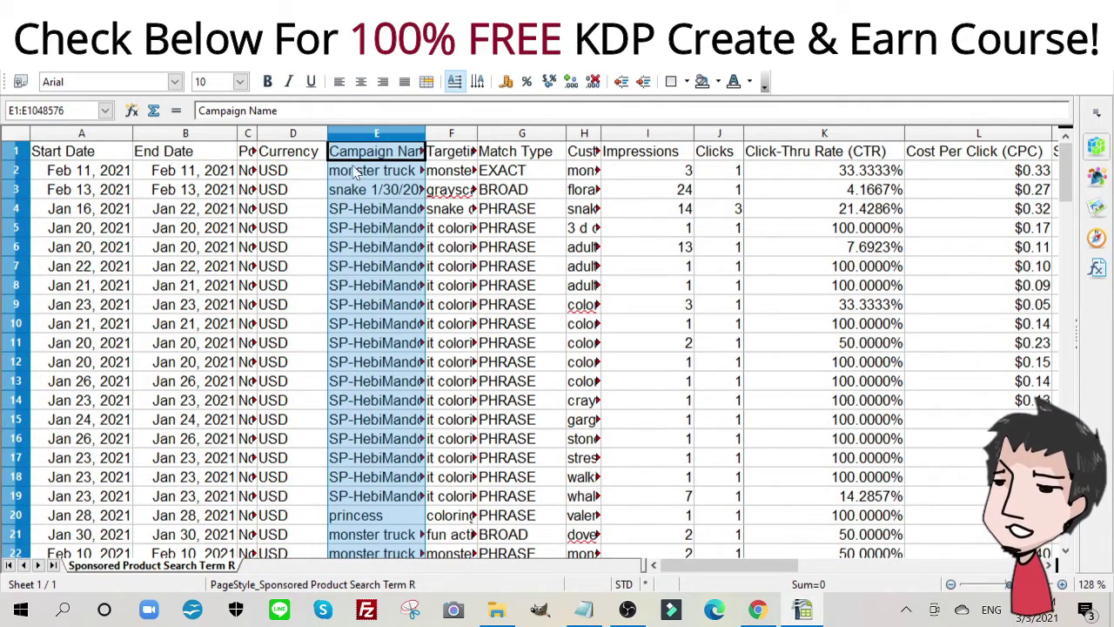
left_click(466, 136)
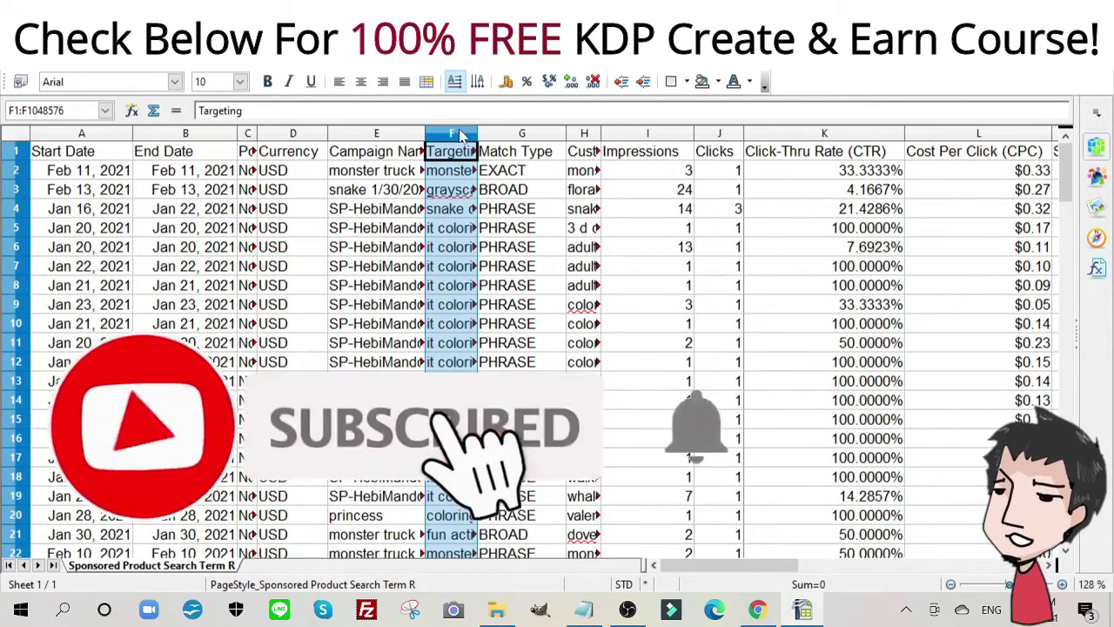
Step: Examine the Match Type column, comparing the EXACT, BROAD and PHRASE entries in rows 2 to 4
left_click(549, 137)
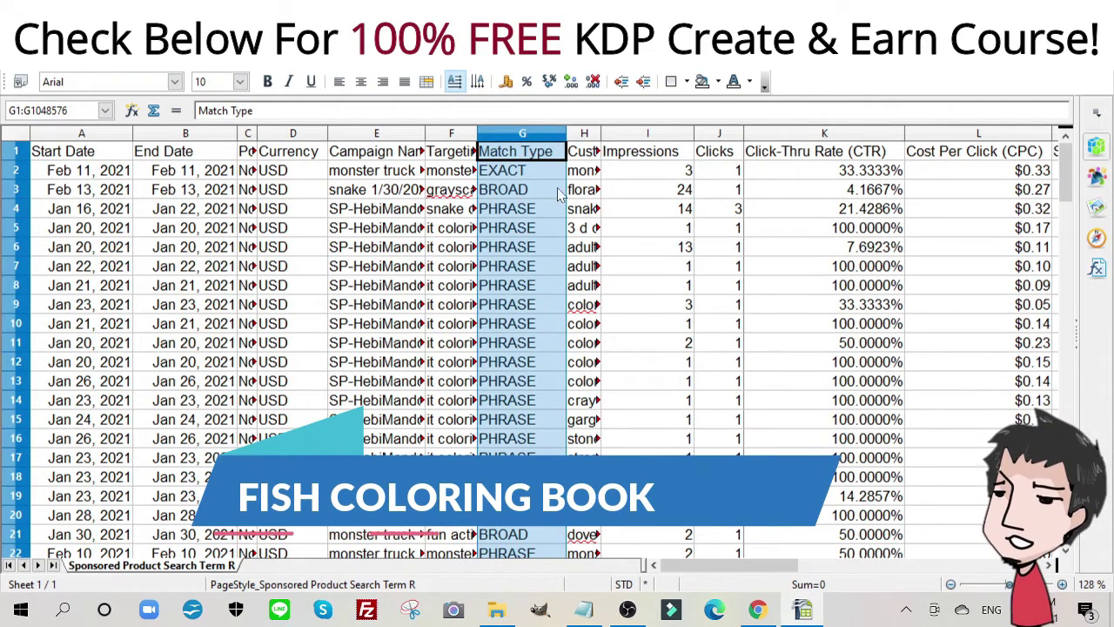
left_click(512, 173)
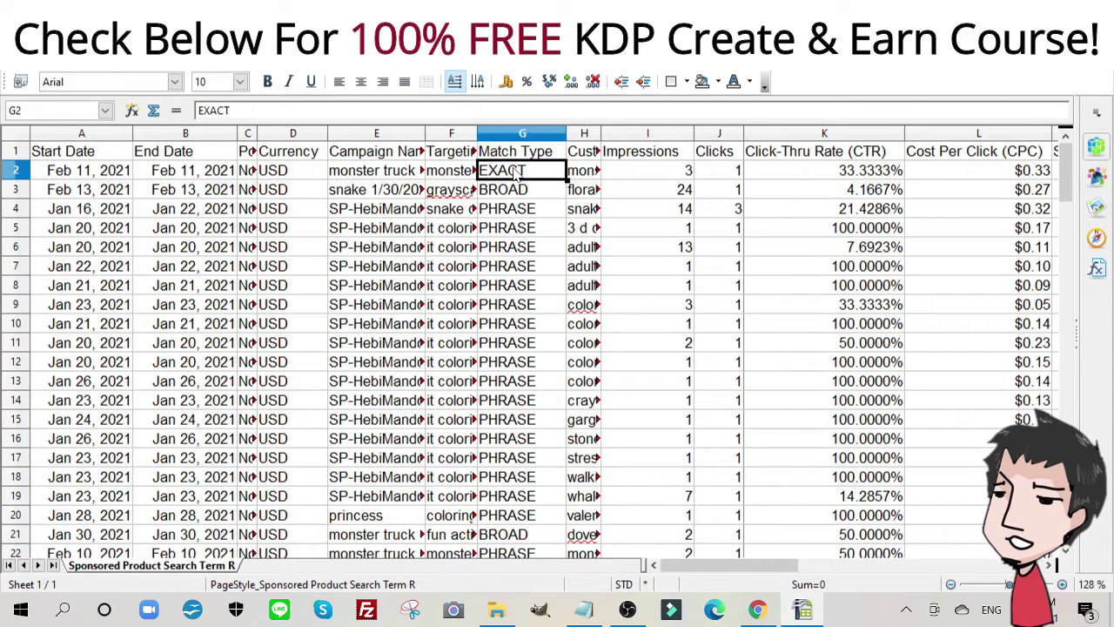
left_click(514, 214)
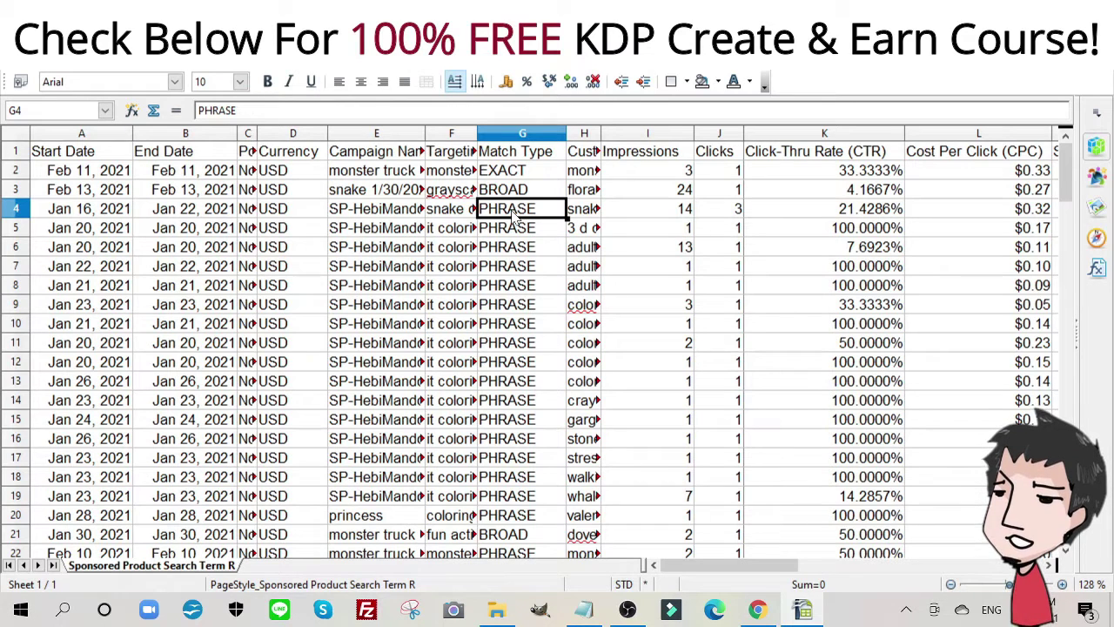
left_click(534, 191)
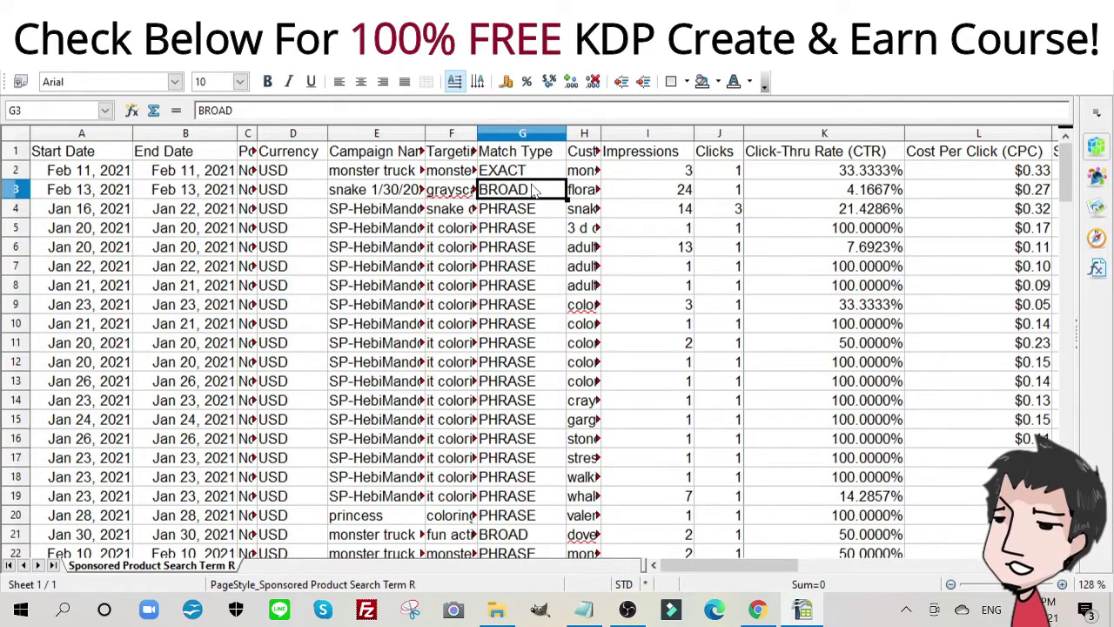
left_click(529, 213)
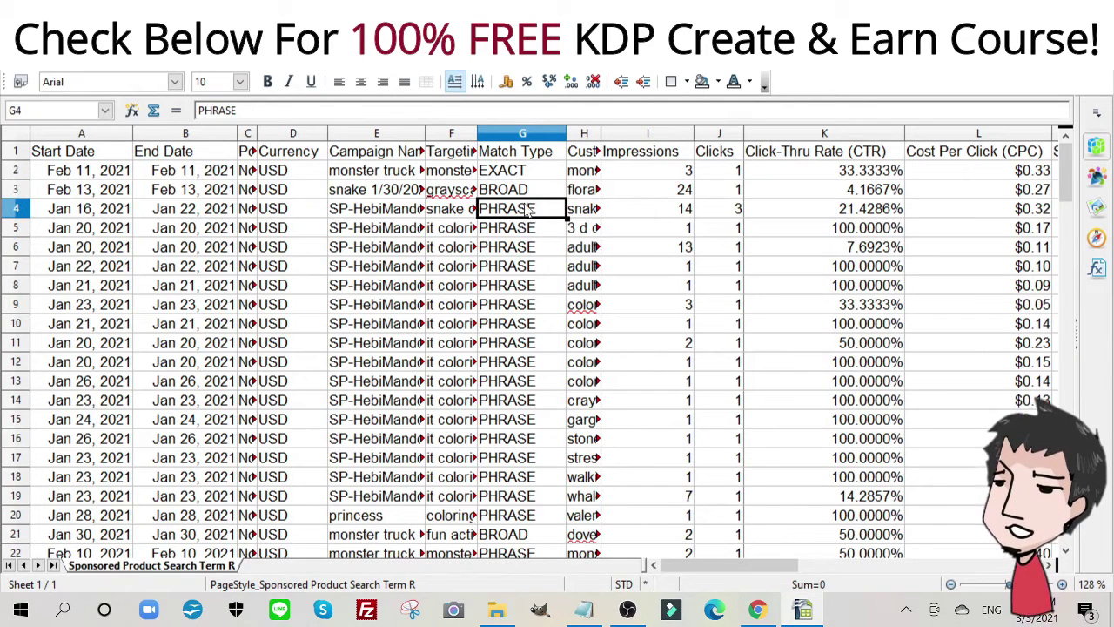
left_click(528, 193)
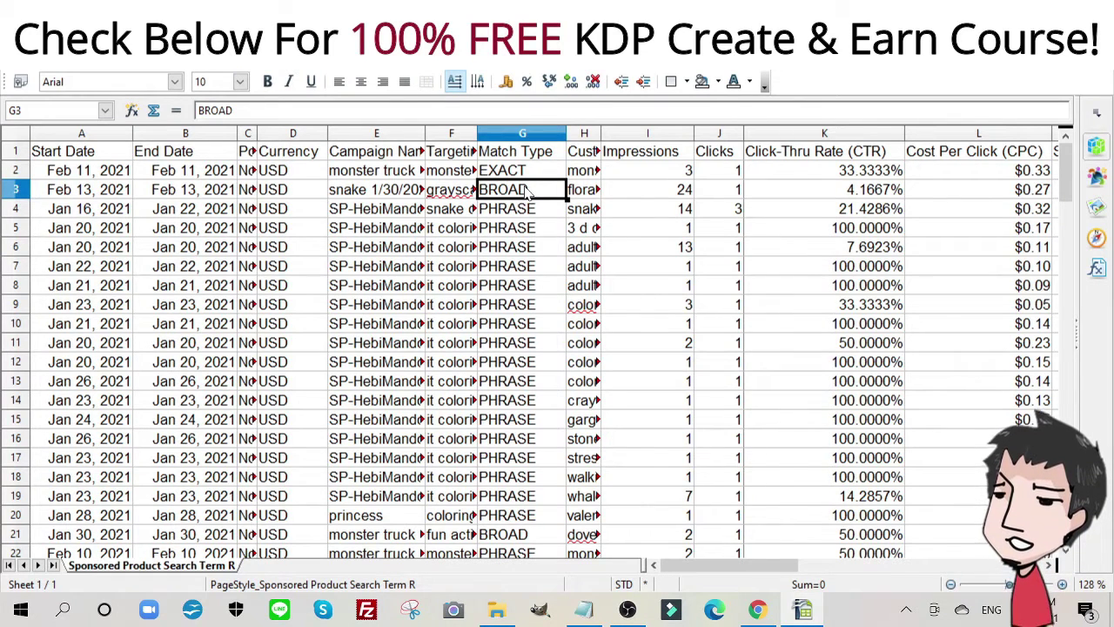
left_click(514, 215)
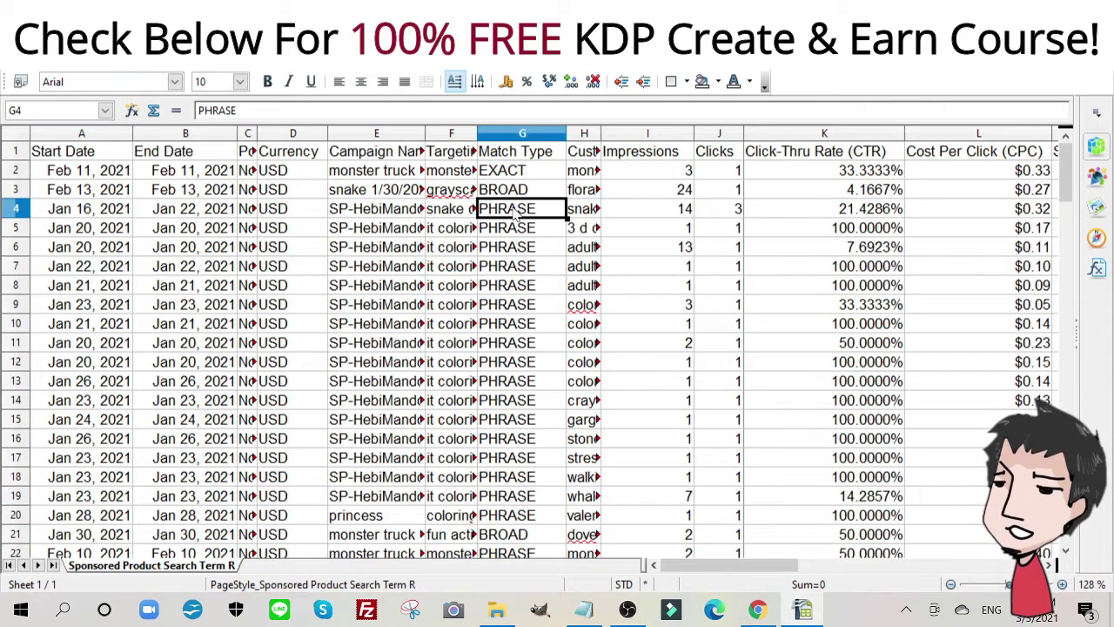
Step: Examine the Customer Search Term, Impressions, Clicks and Click-Thru Rate columns of the report
left_click(585, 135)
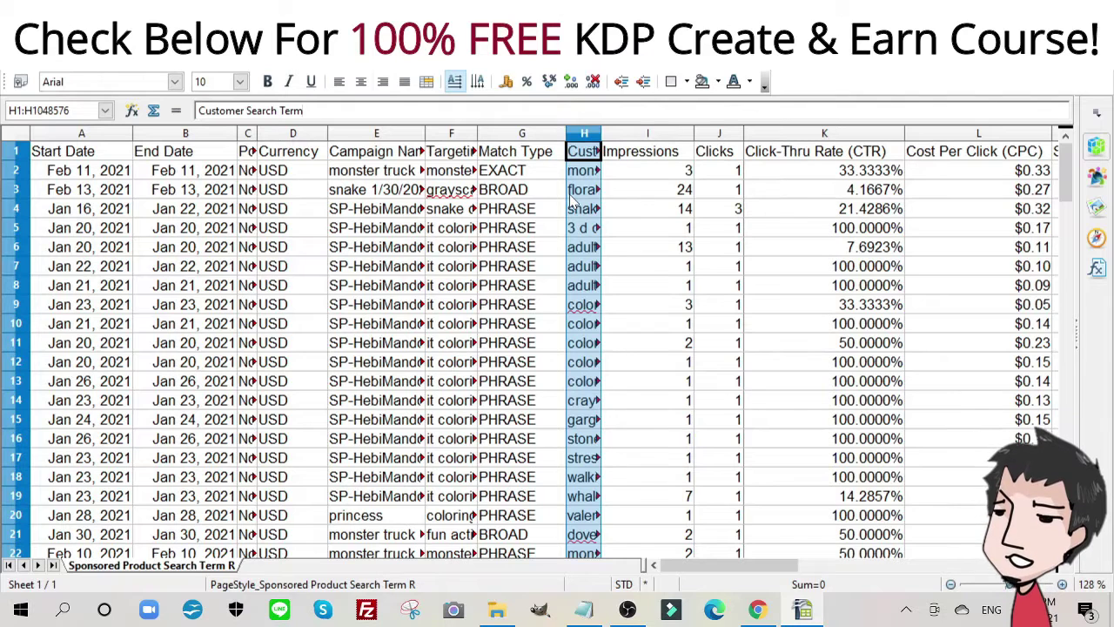
left_click(672, 152)
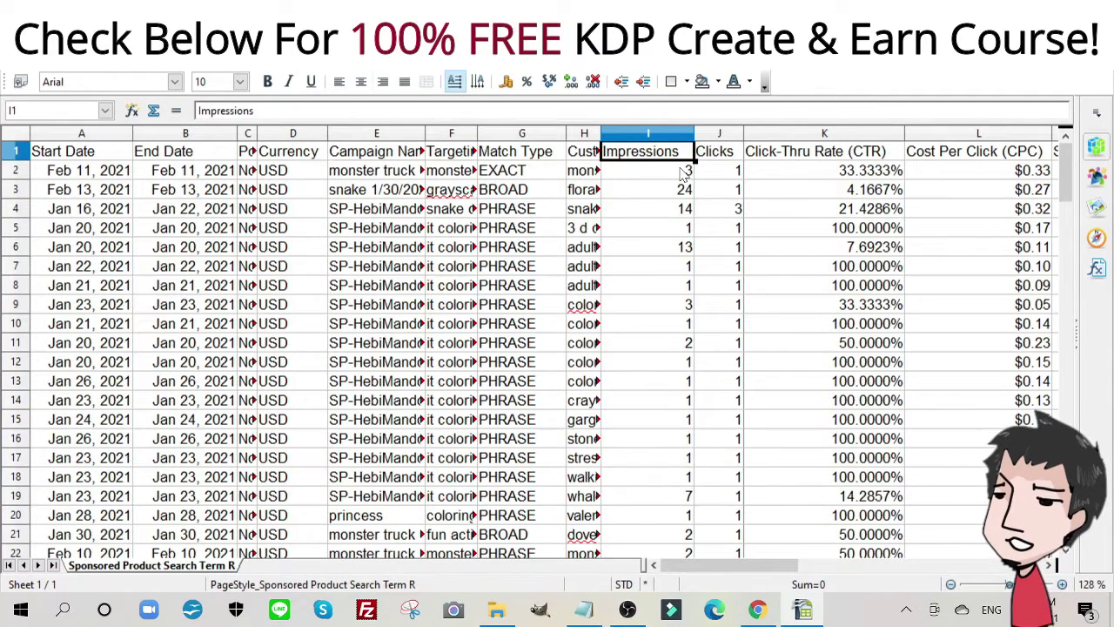
left_click(726, 155)
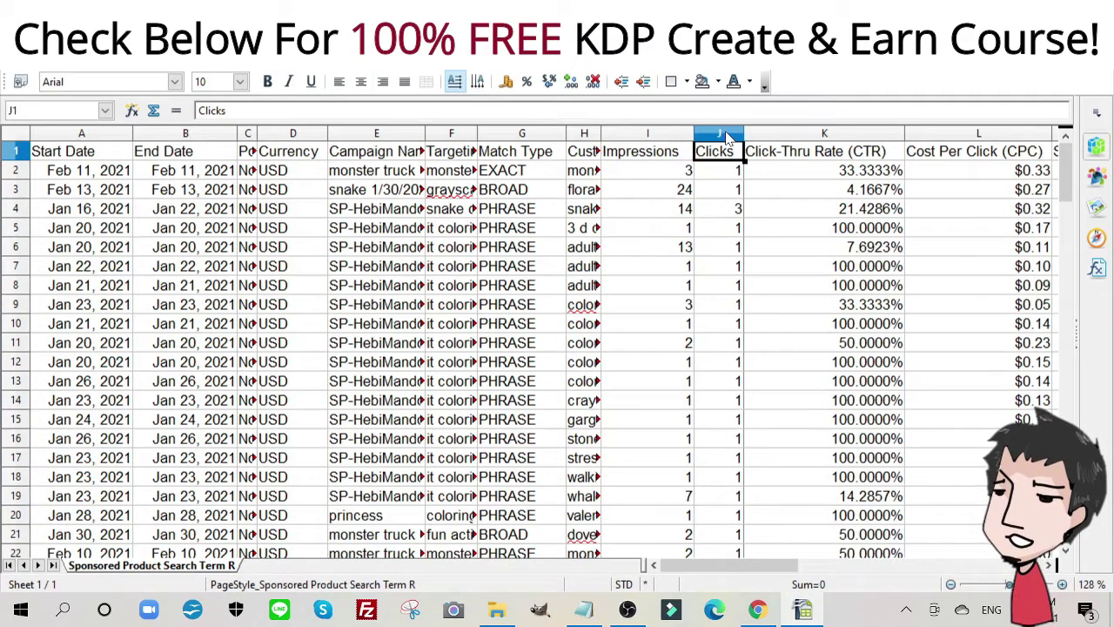
left_click(837, 158)
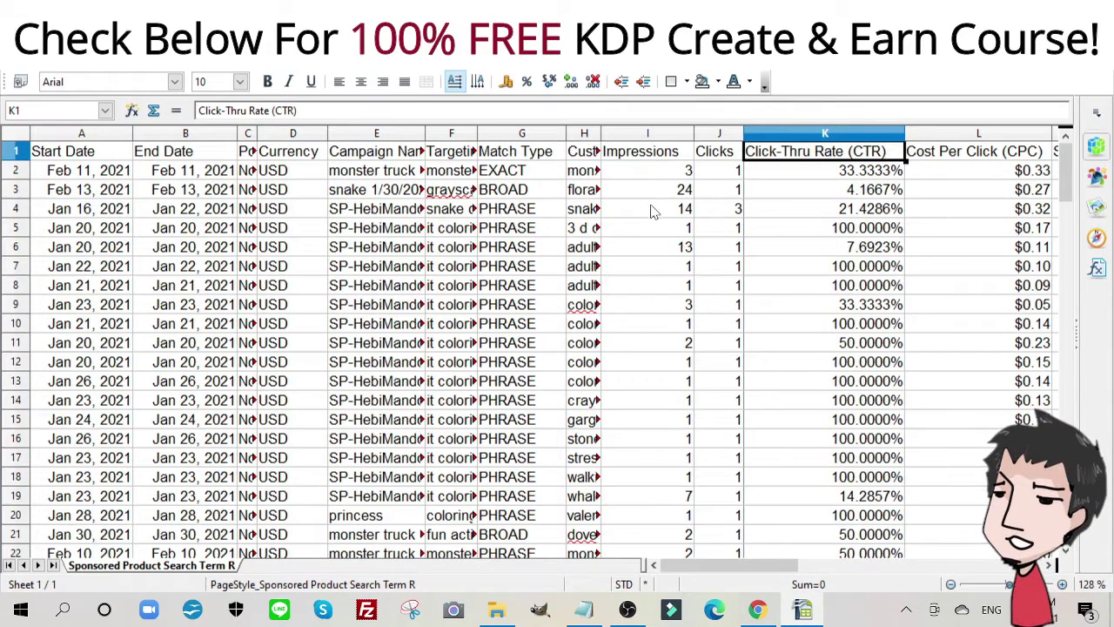
Step: Inspect row 4 of the report, checking its cost per click, clicks, spend and 14 Day Total Sales
left_click(16, 209)
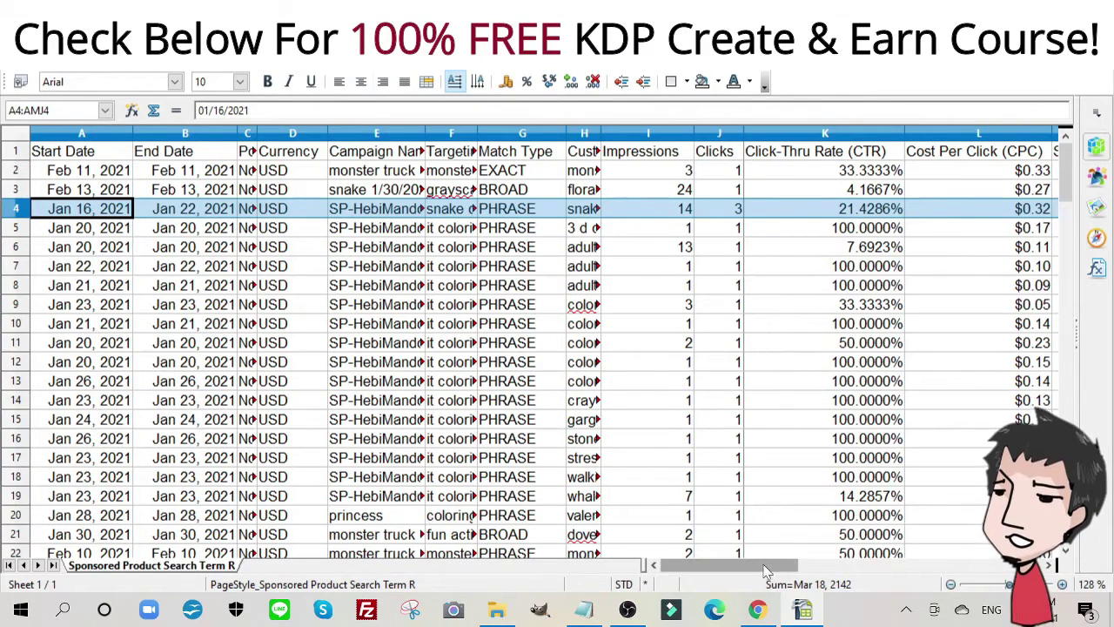
left_click_drag(766, 570, 801, 570)
left_click(769, 155)
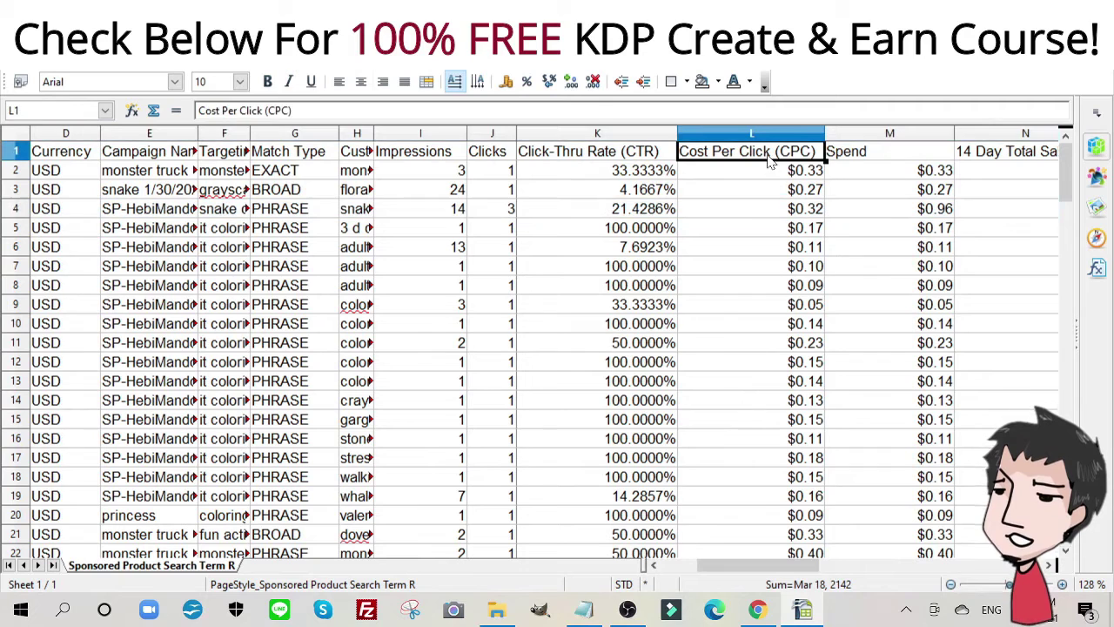
left_click(764, 210)
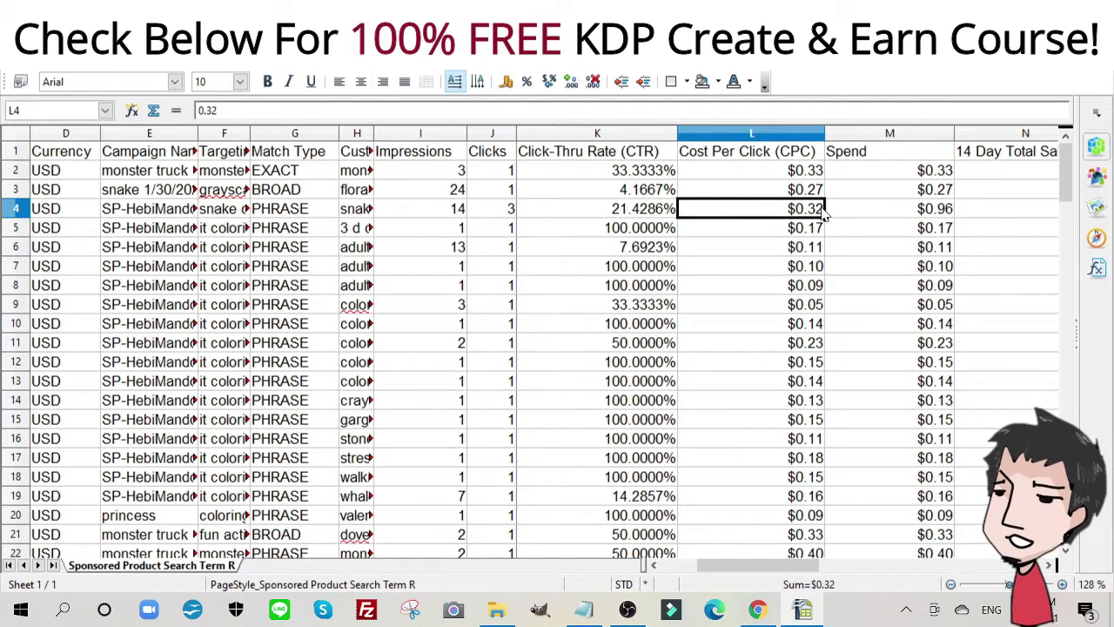
left_click_drag(789, 567, 811, 567)
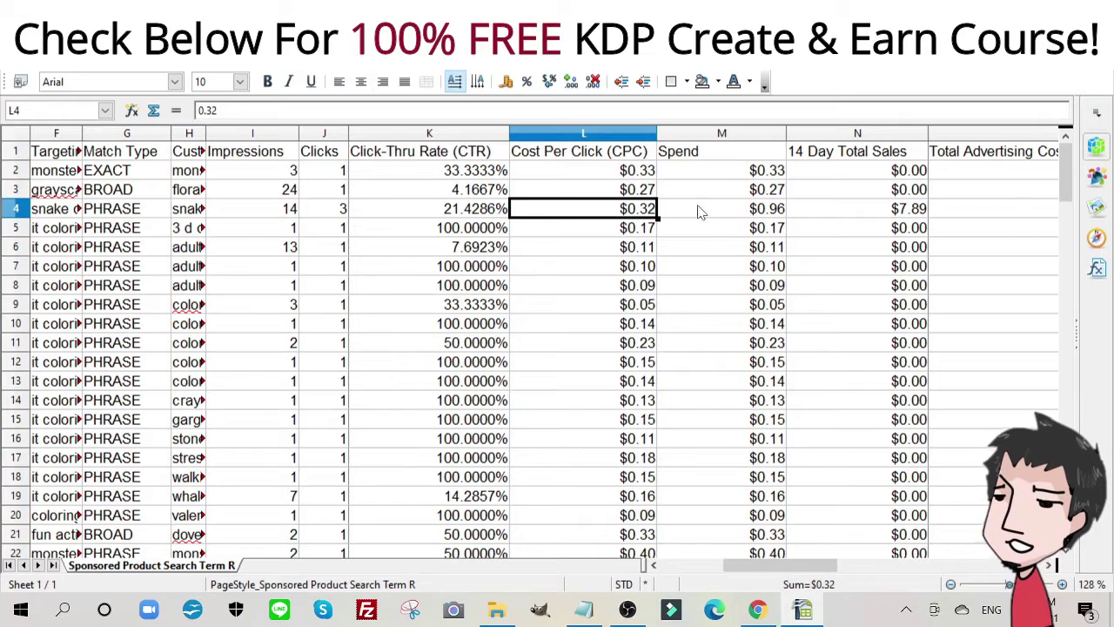
left_click(338, 214)
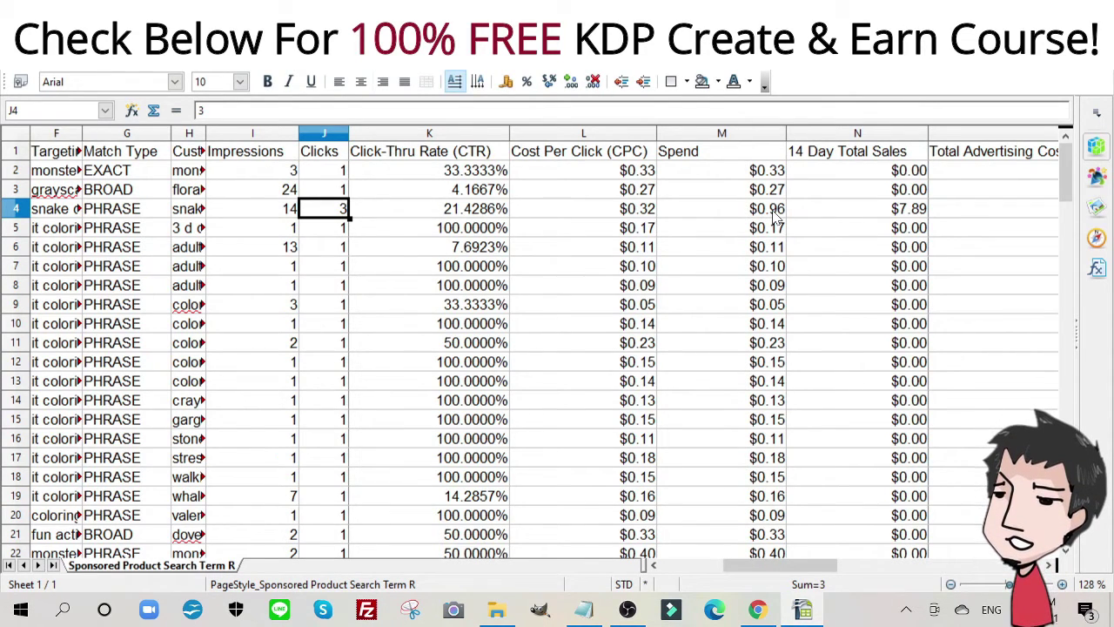
left_click_drag(805, 565, 842, 561)
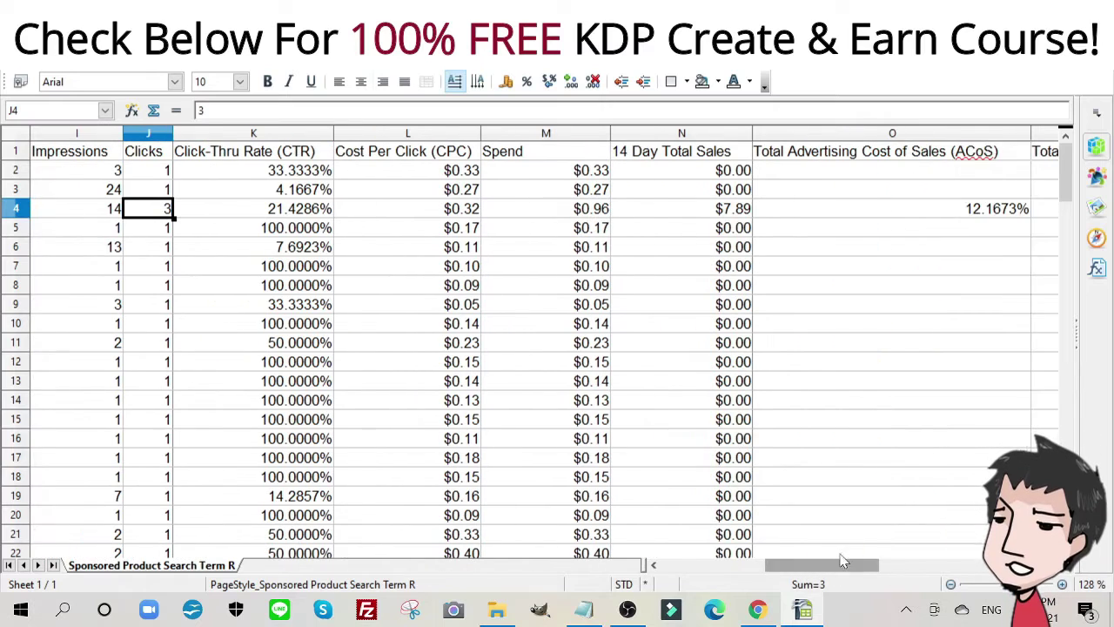
left_click(721, 212)
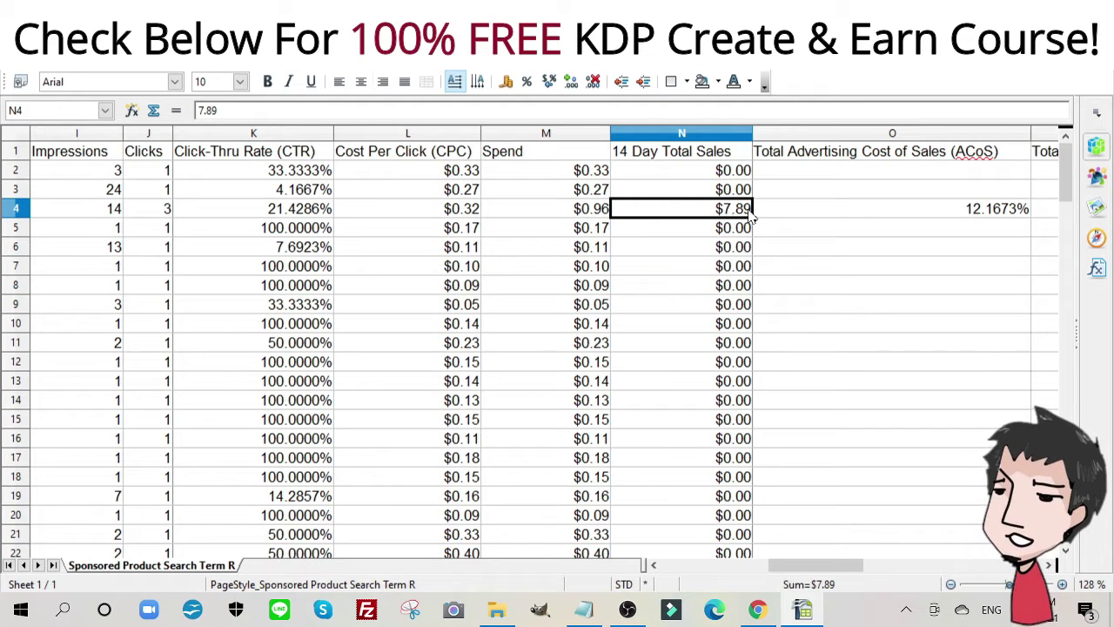
Step: Switch to Chrome and check the book's Amazon.com royalty and the Google calculation of 2.58 minus .96
left_click(766, 615)
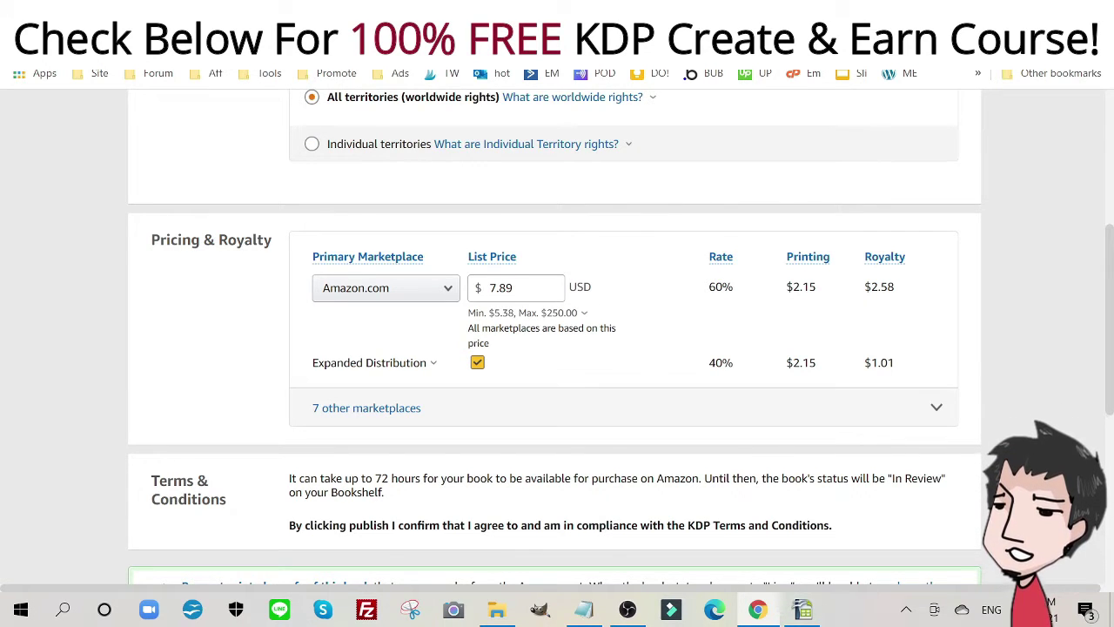
left_click_drag(871, 286, 895, 286)
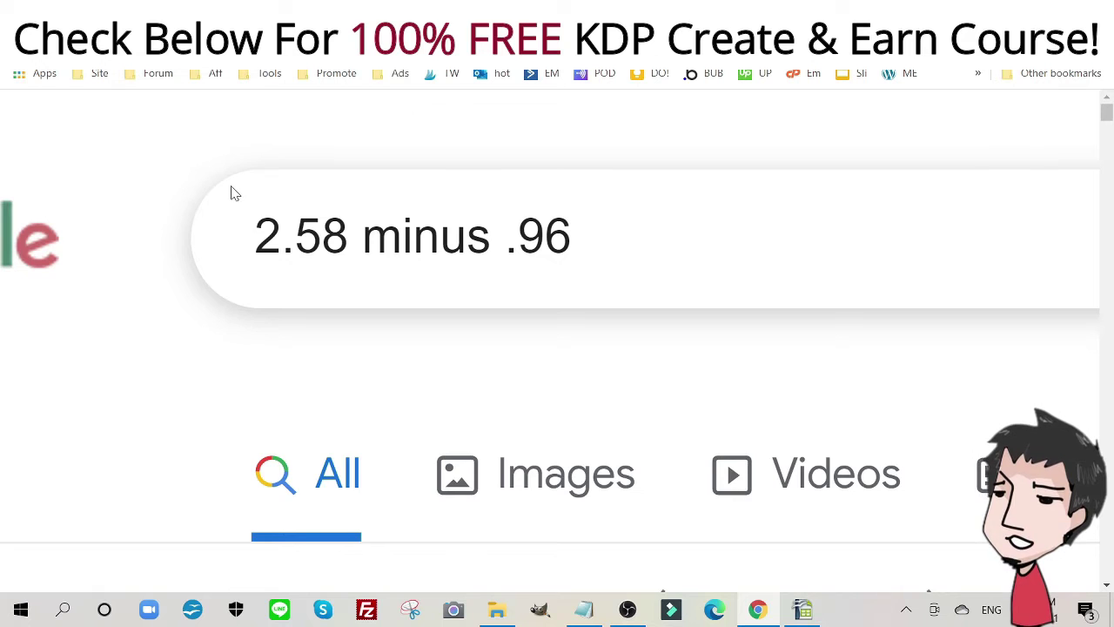
scroll(235, 194, "down", 5)
scroll(547, 132, "down", 2)
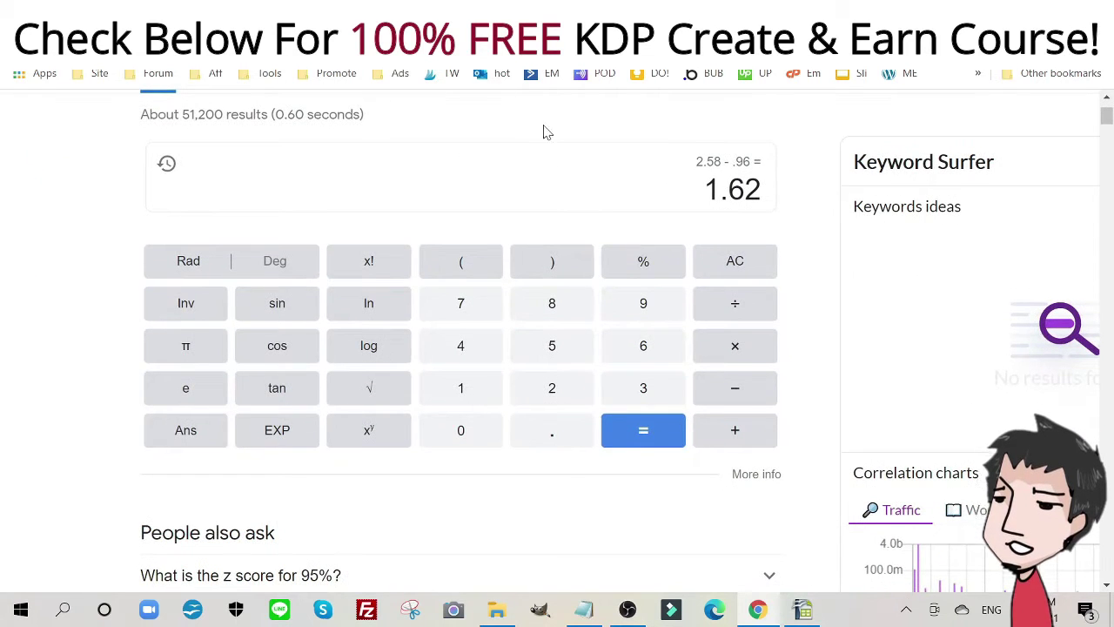
left_click_drag(703, 190, 762, 189)
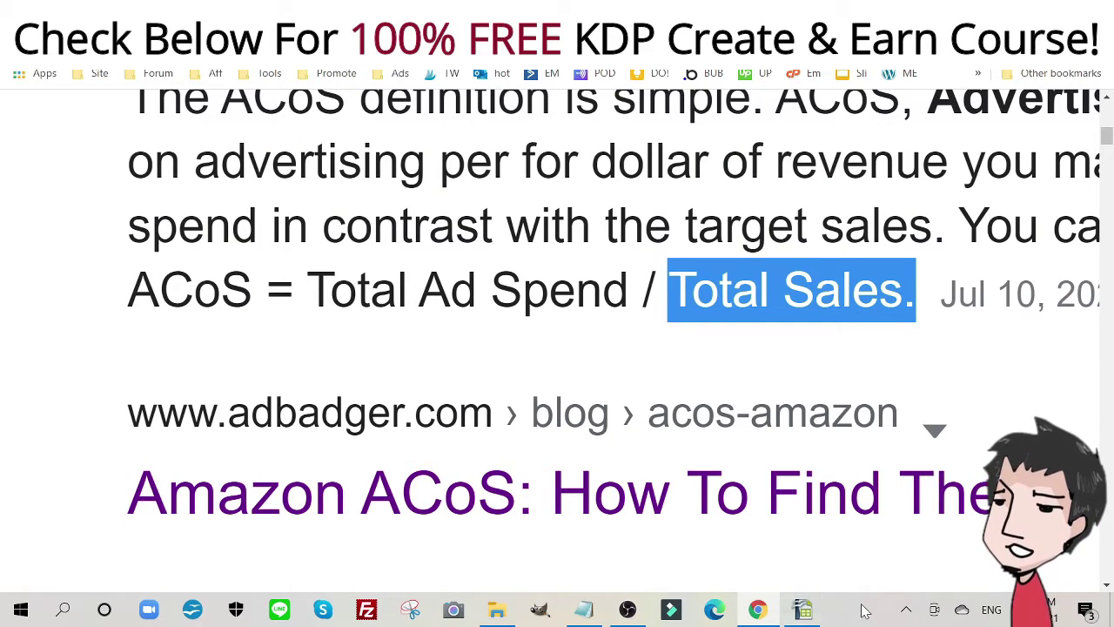
Step: Return to the report in OpenOffice Calc and inspect the Total Advertising Cost of Sales (ACoS) value in row 4
left_click(799, 609)
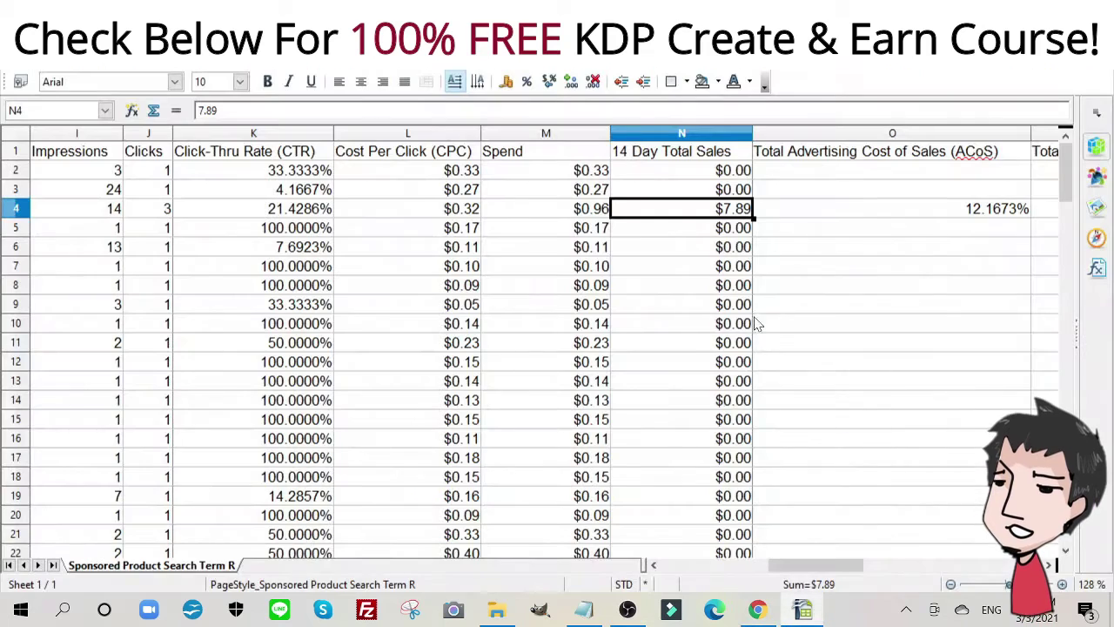
left_click(976, 211)
left_click_drag(871, 422, 799, 439)
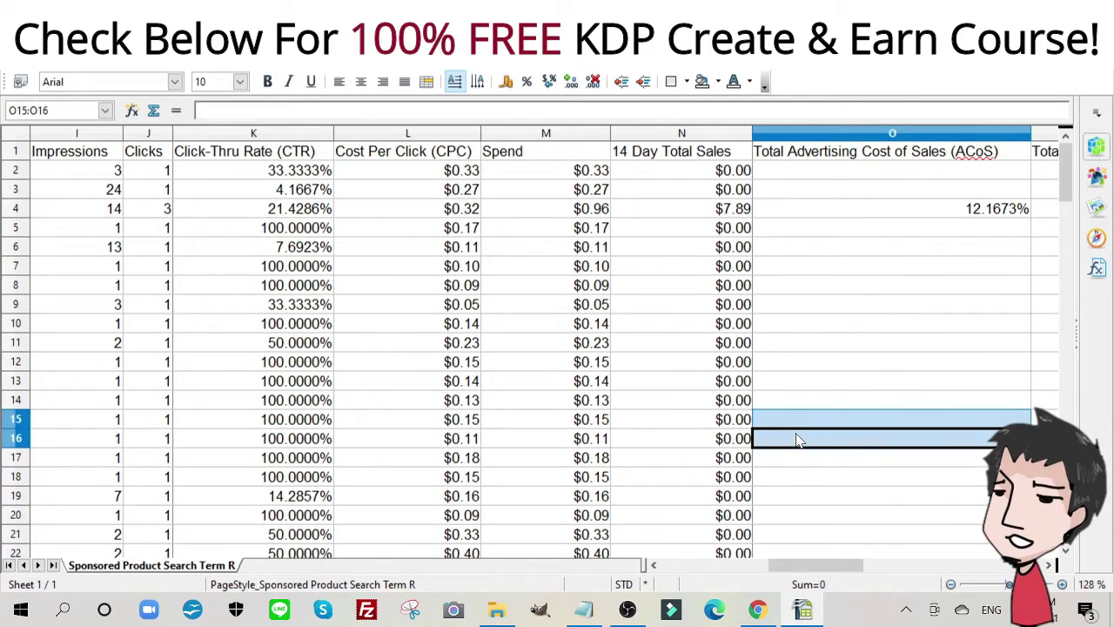
Step: Select the row 4 ACoS value, and switch to Chrome to compare it with the Google calculation of 2.58 minus .96
left_click(1010, 209)
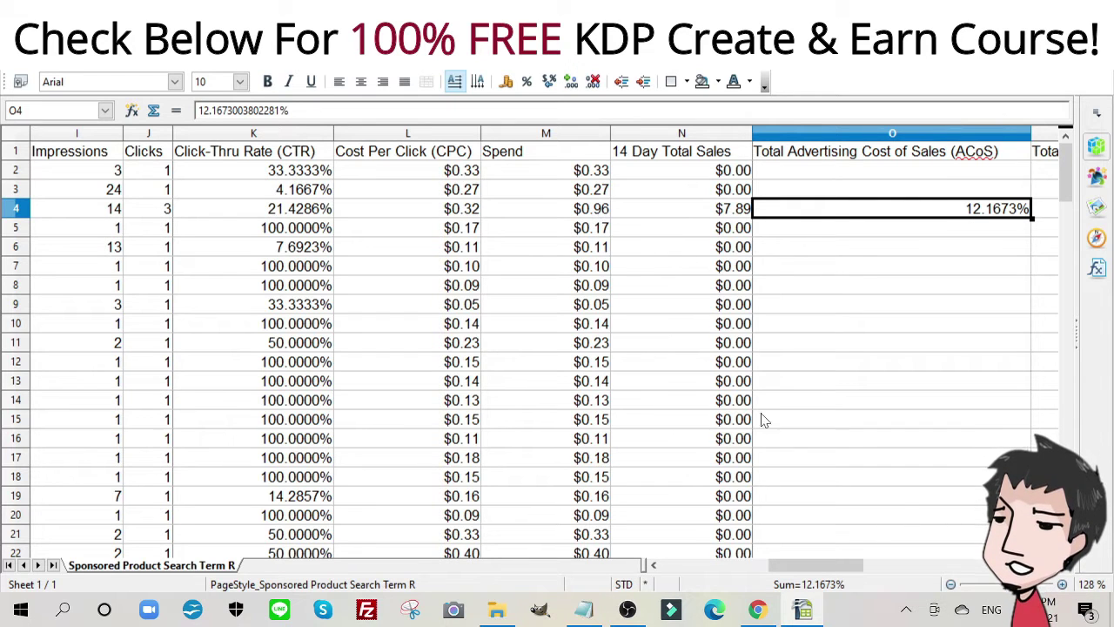
left_click(757, 609)
key("ctrl+Tab")
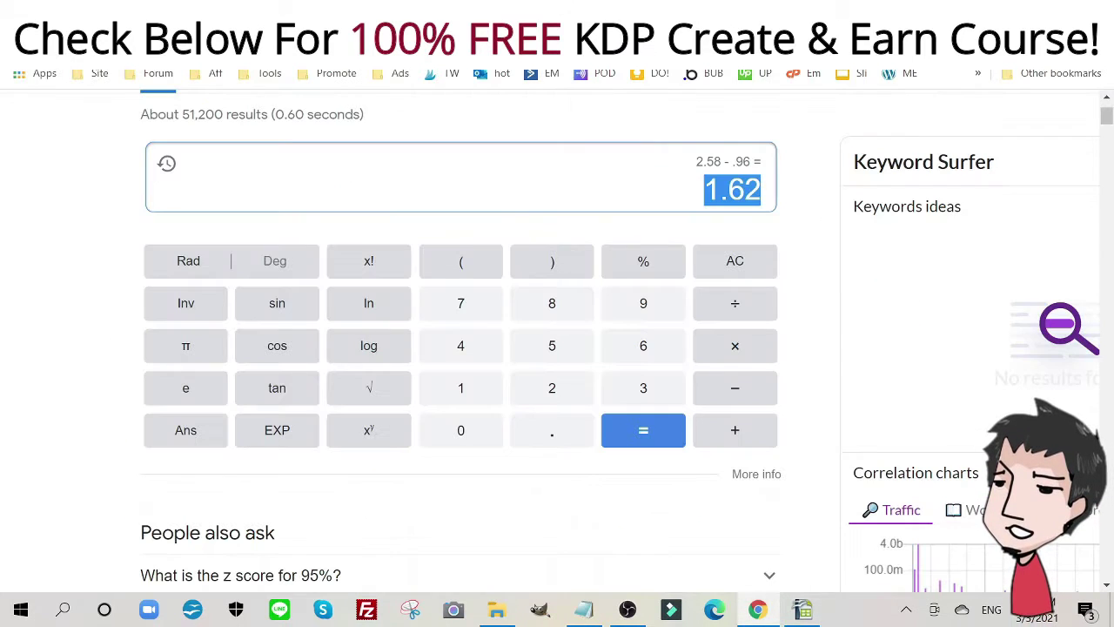
Step: Return to the report in OpenOffice Calc and inspect the ACoS values of the search terms with sales in rows 28, 36, 73 and 87
left_click(801, 609)
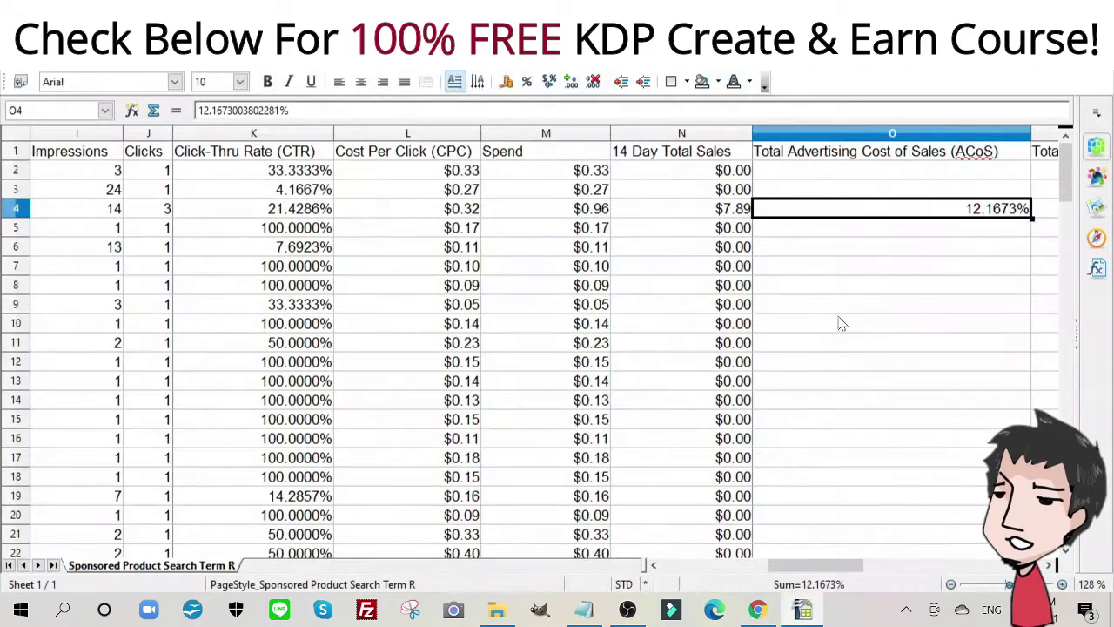
scroll(845, 270, "down", 5)
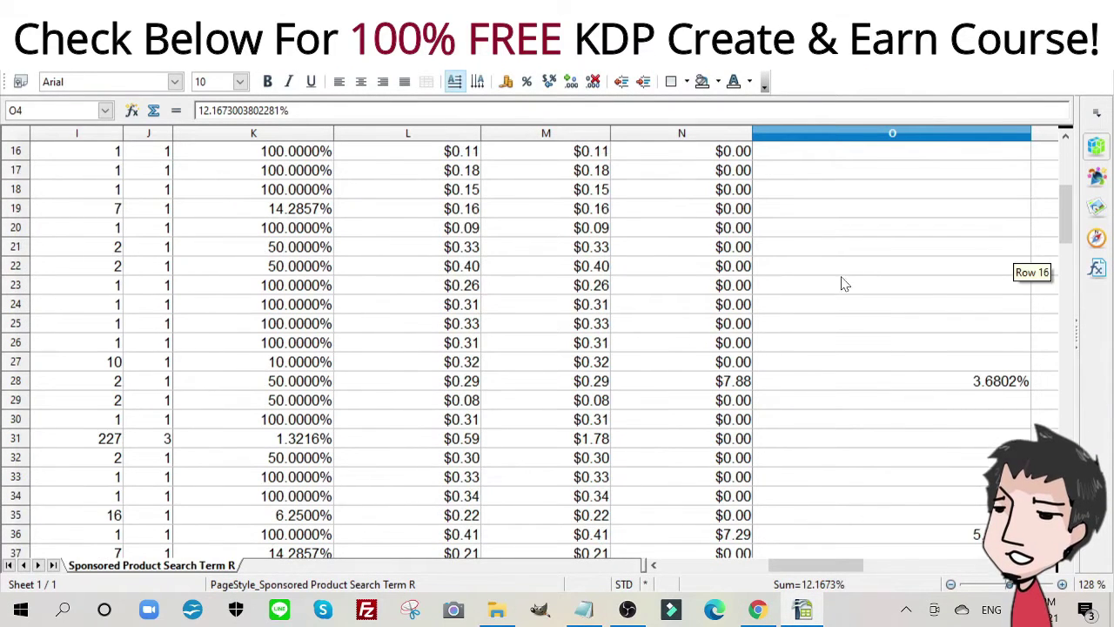
left_click(887, 385)
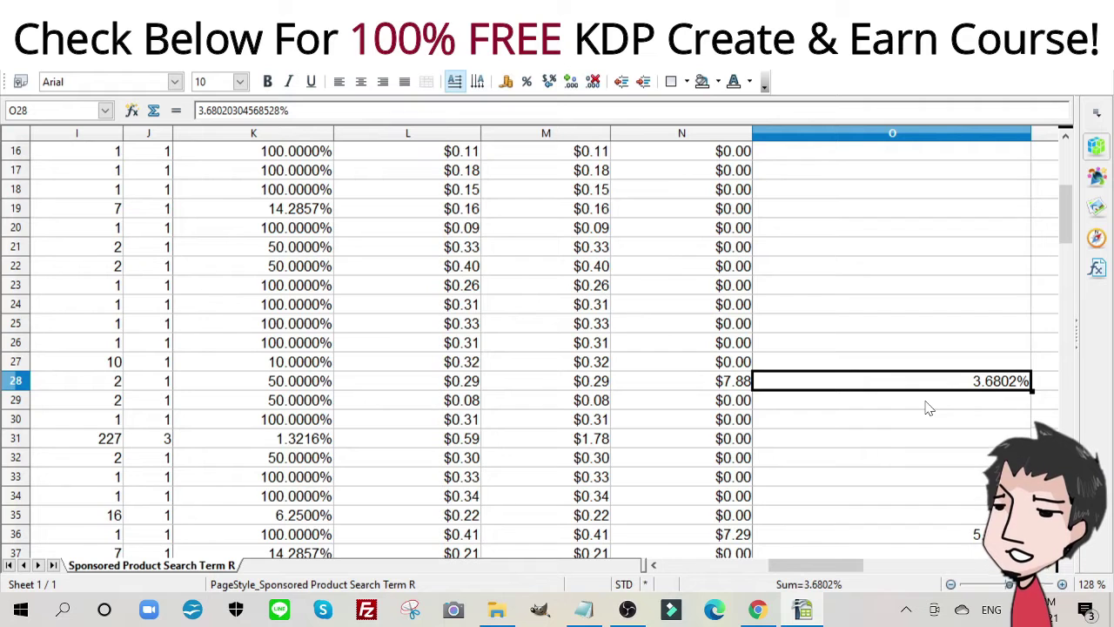
scroll(924, 407, "down", 2)
left_click(862, 423)
scroll(863, 423, "down", 4)
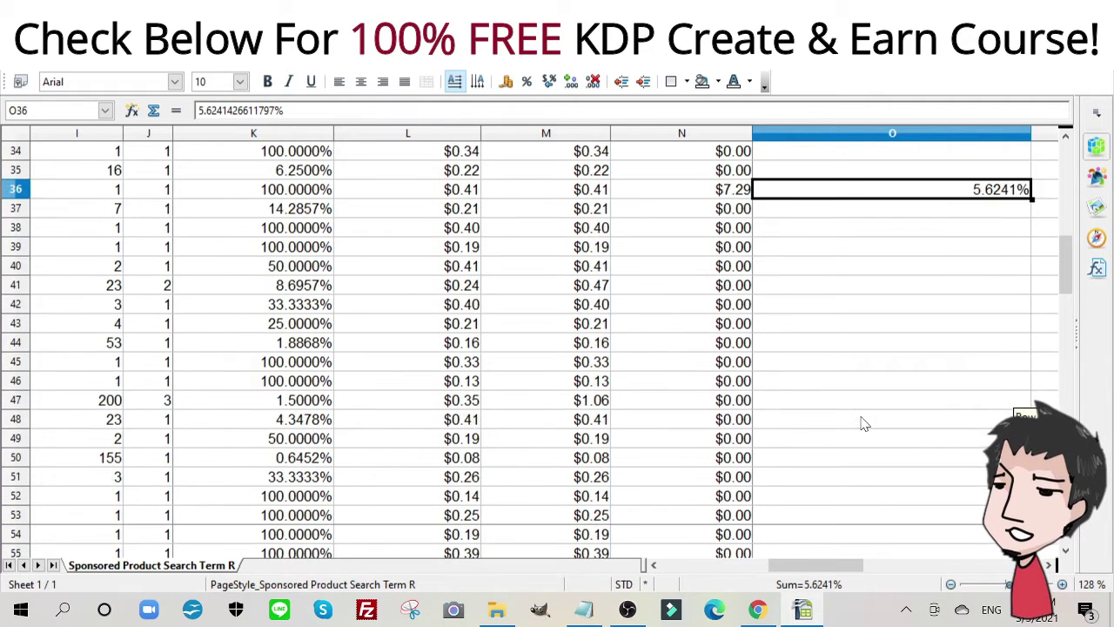
scroll(862, 424, "down", 9)
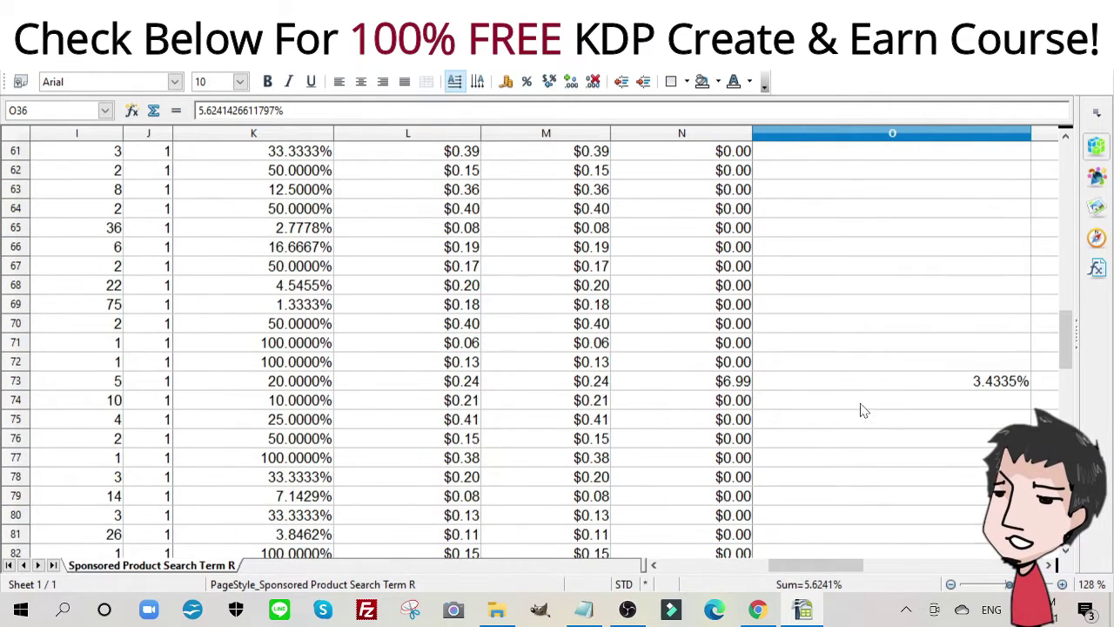
left_click(868, 382)
scroll(866, 387, "down", 3)
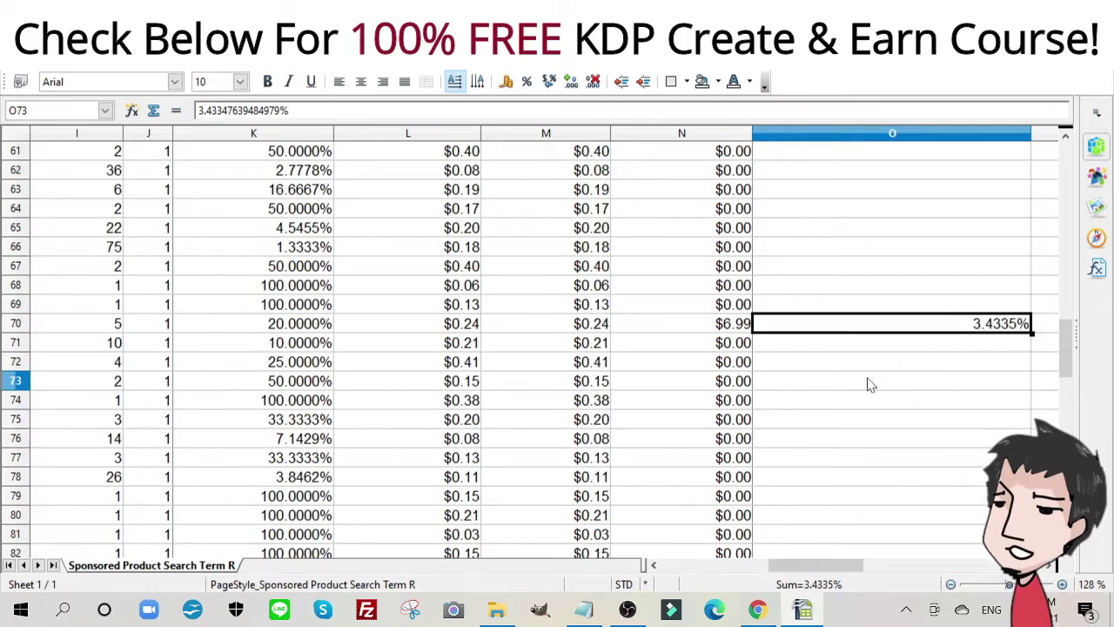
left_click(868, 480)
Step: Go back up the report and select the ACoS value in row 28 for a closer look
scroll(868, 455, "up", 11)
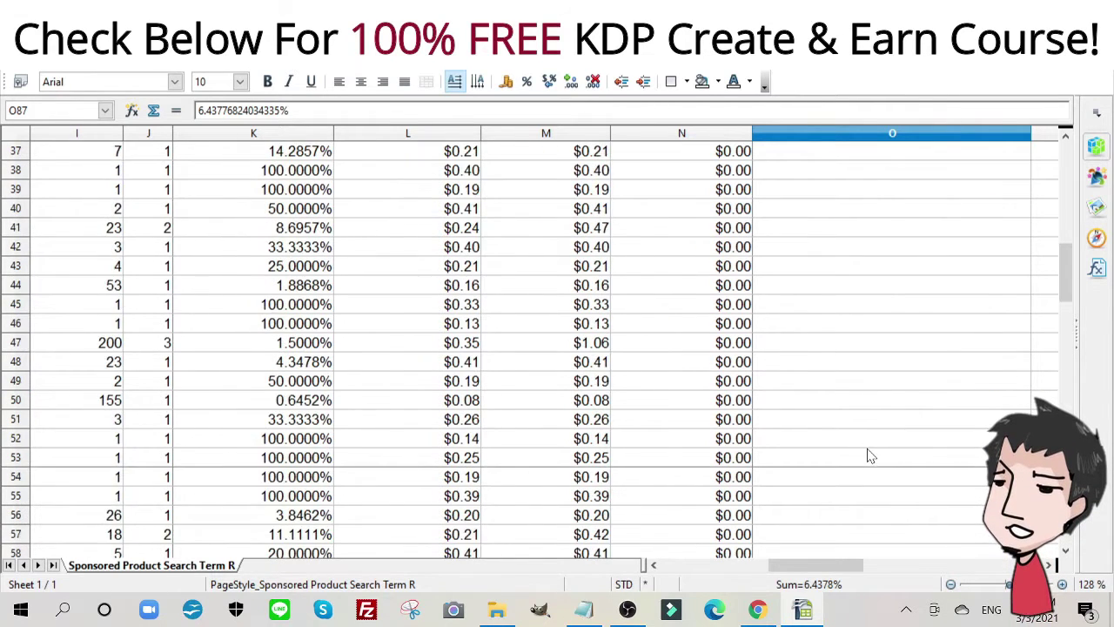
scroll(868, 455, "up", 8)
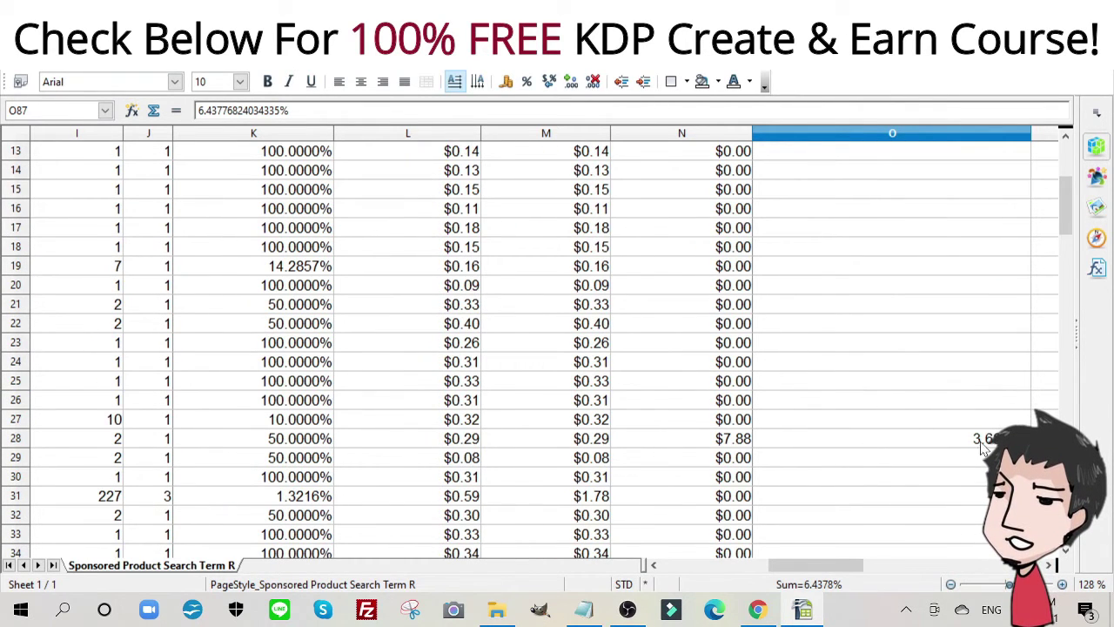
left_click(982, 442)
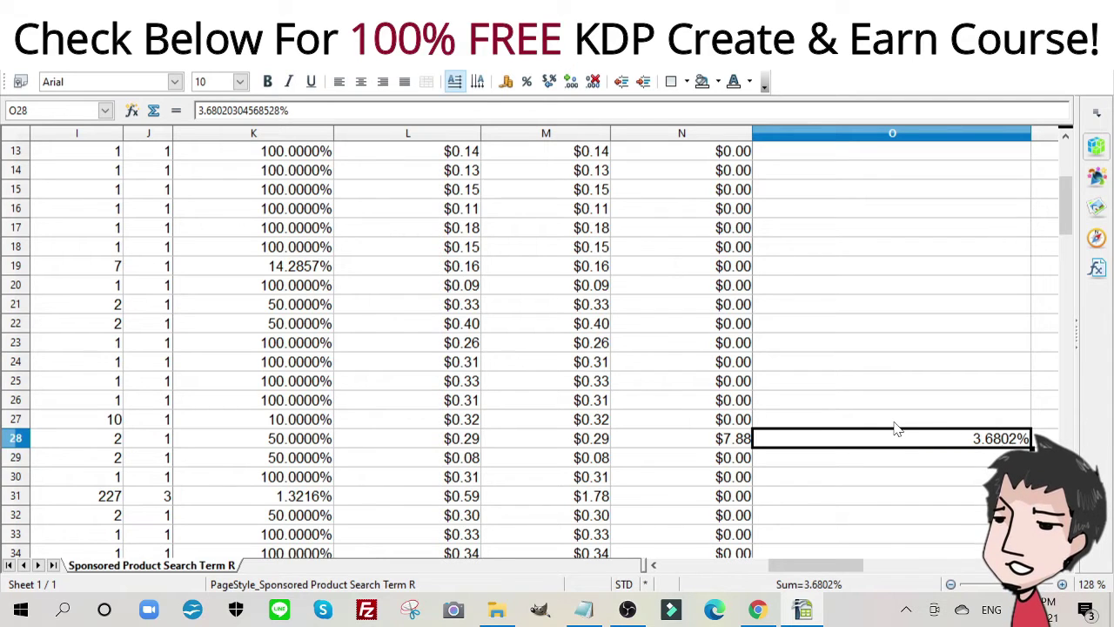